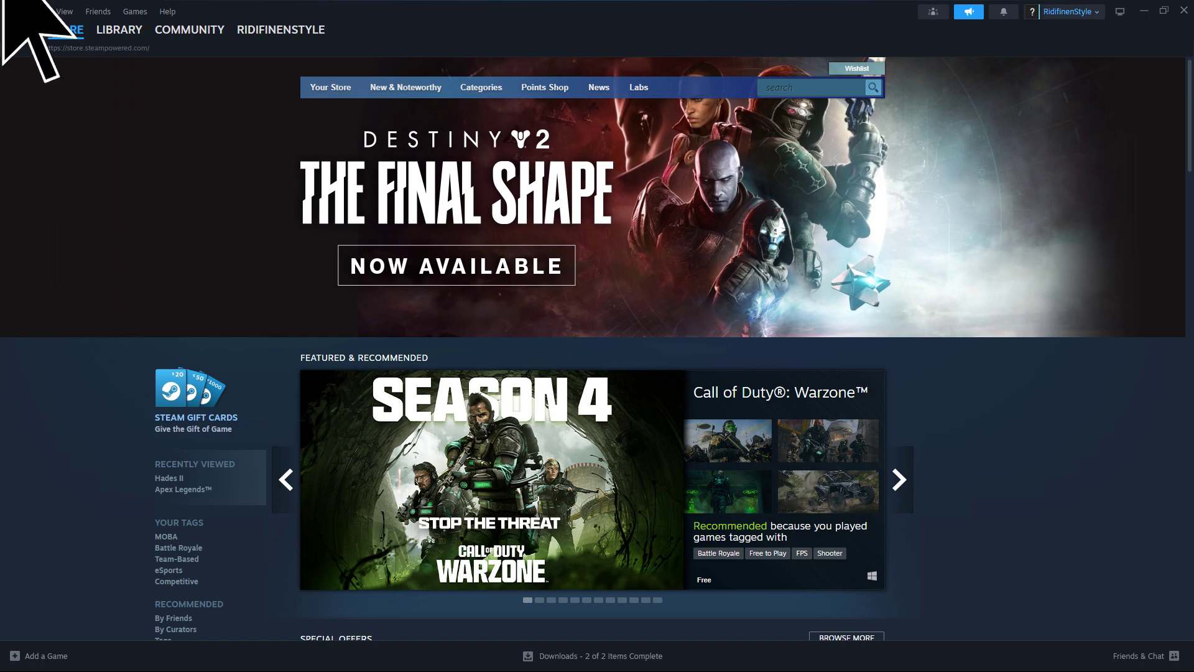
Open the Steam menu and choose the restore-game-backup option
left_click(28, 11)
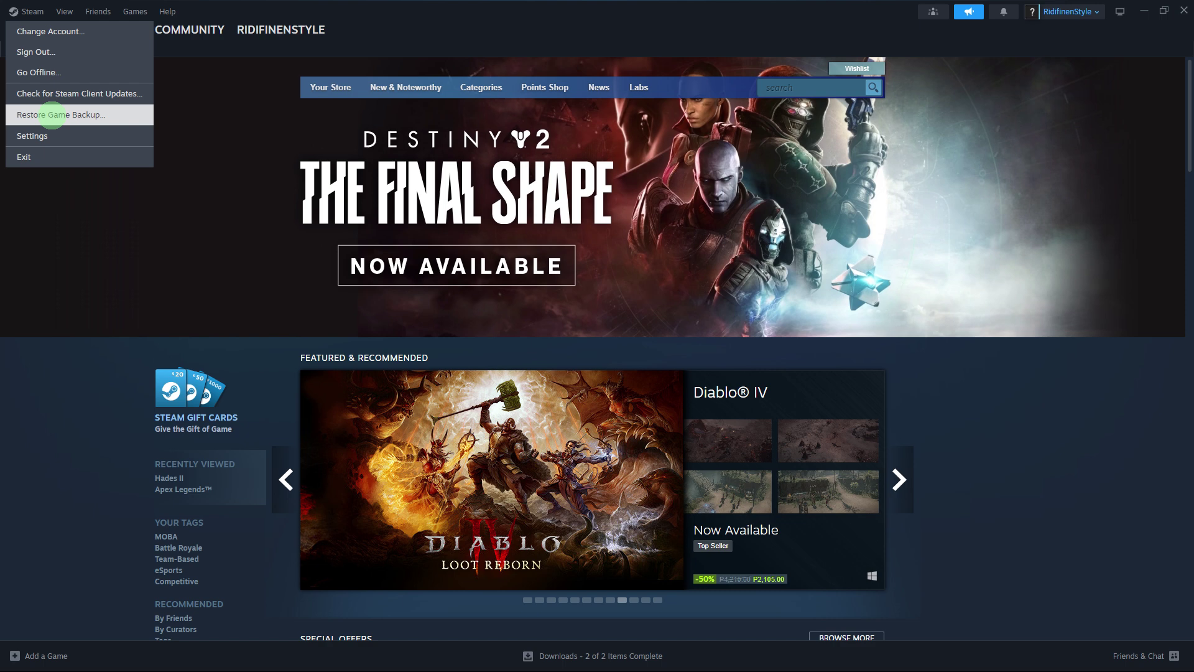
left_click(52, 114)
Select the Unturned backup folder in Documents as the source and continue to Unturned's install dialog
left_click(725, 345)
left_click(143, 100)
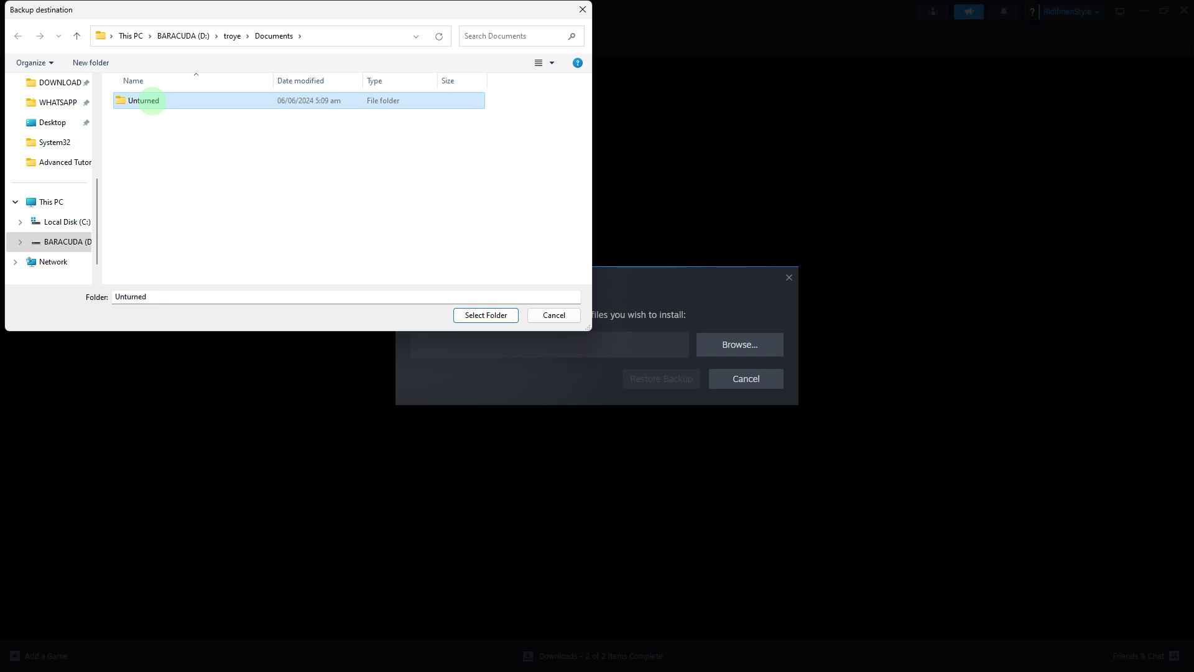
left_click(491, 318)
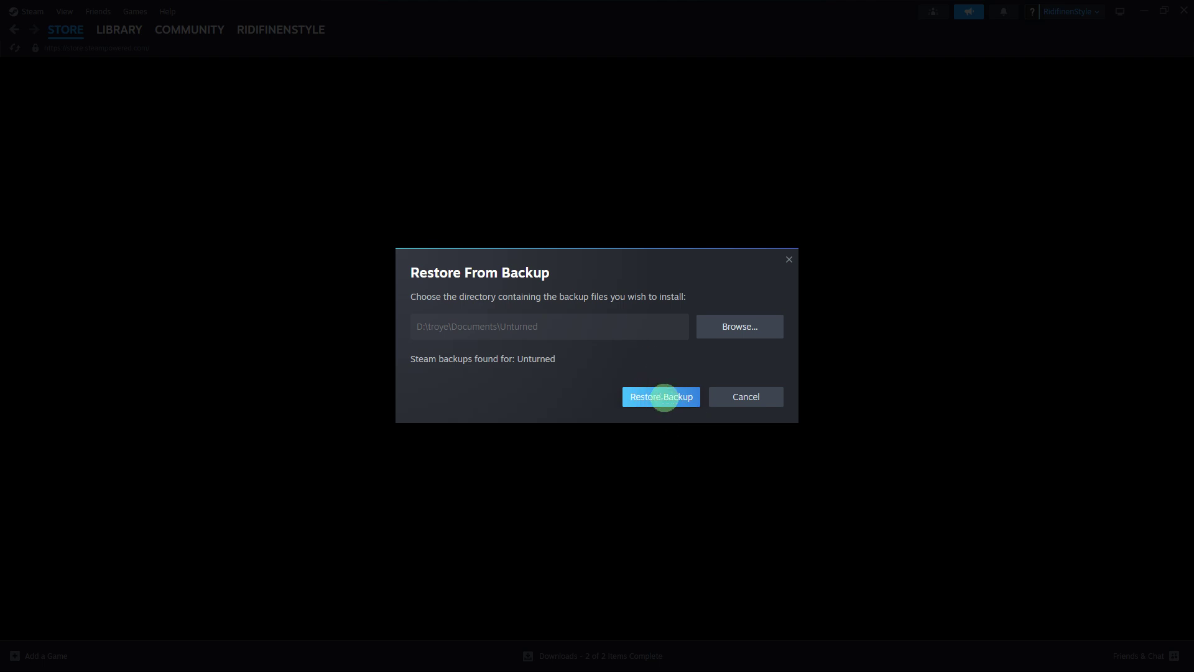
left_click(661, 397)
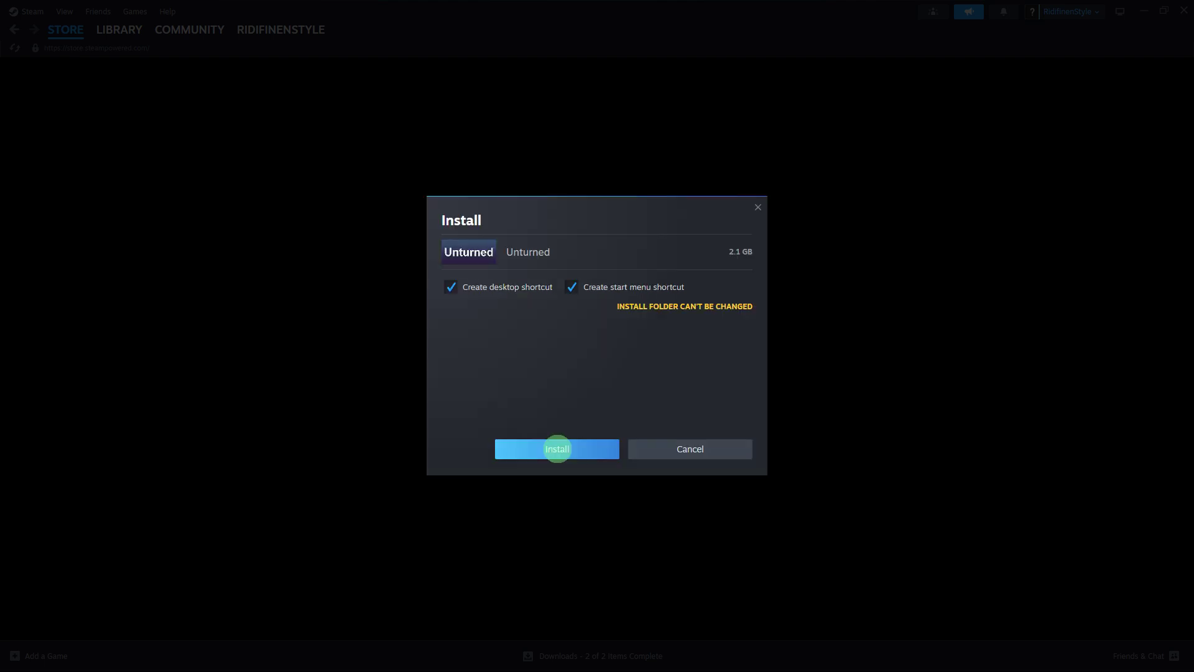